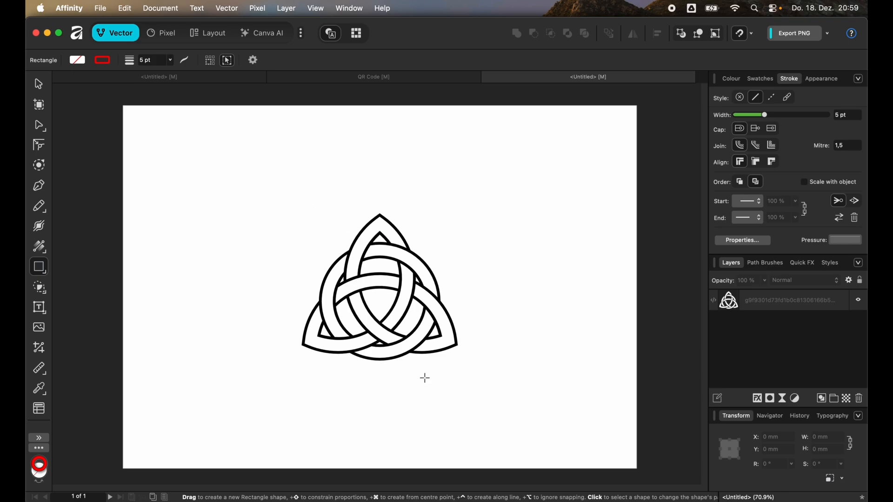
Step: Draw a circle about 67.5 mm in diameter and align it with the central ring of the reference knot
click(40, 269)
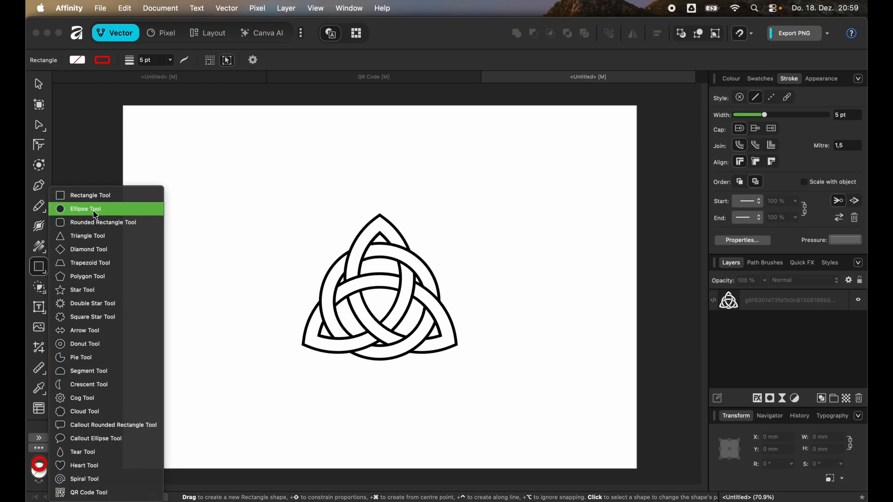
click(96, 212)
drag(284, 211, 408, 321)
key(v)
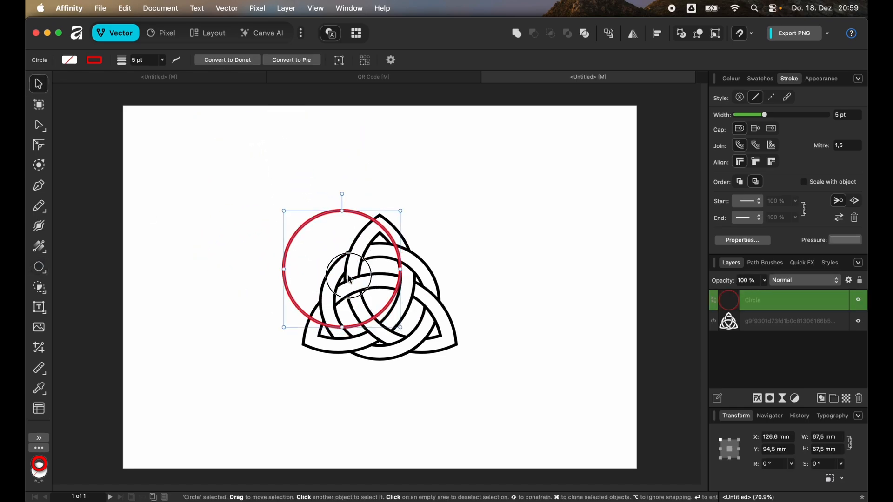
drag(352, 278, 389, 310)
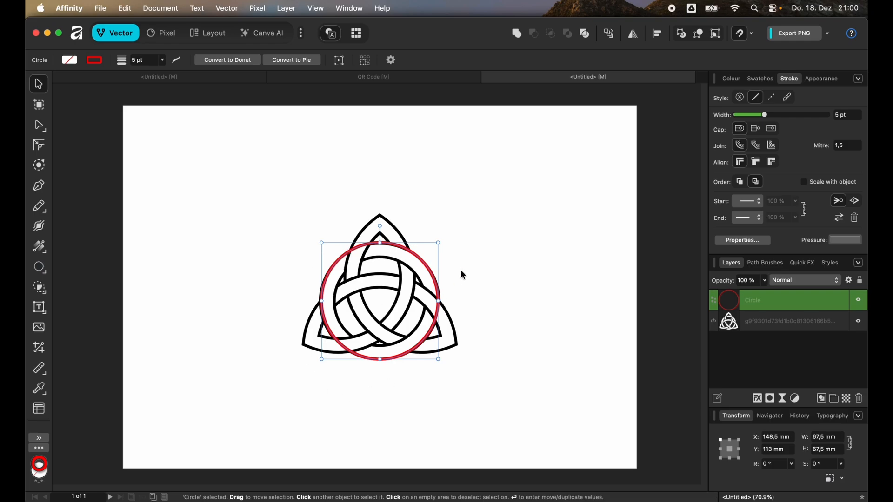
Step: Create three copies of the ring circle enlarged to about 88.3 mm in diameter, aligned with the knot's three outer arcs
click(494, 252)
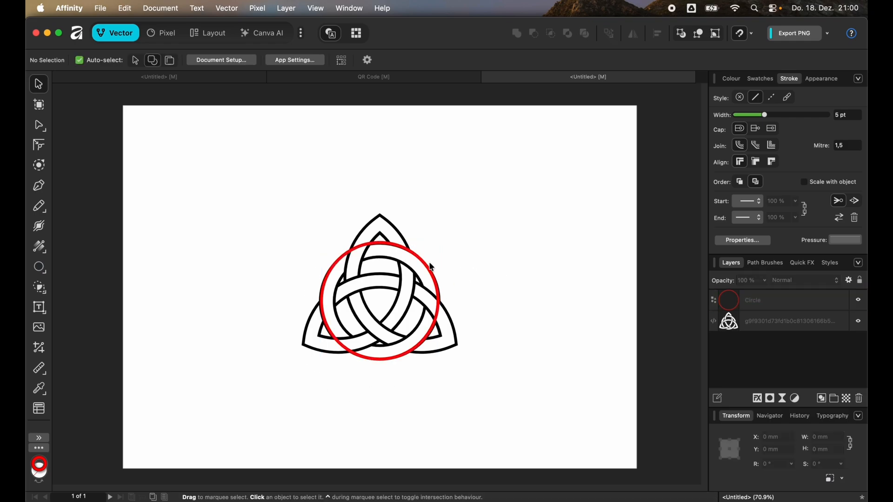
click(433, 274)
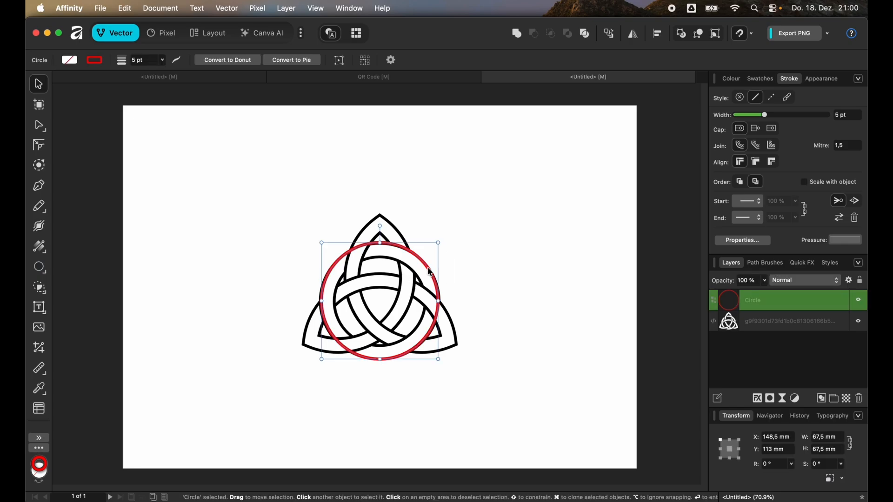
key(super+j)
drag(431, 274, 458, 350)
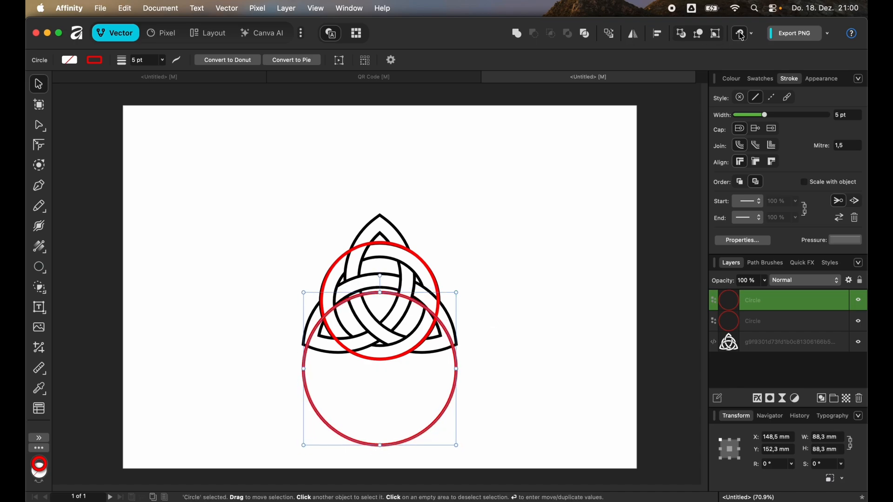
drag(399, 399, 396, 388)
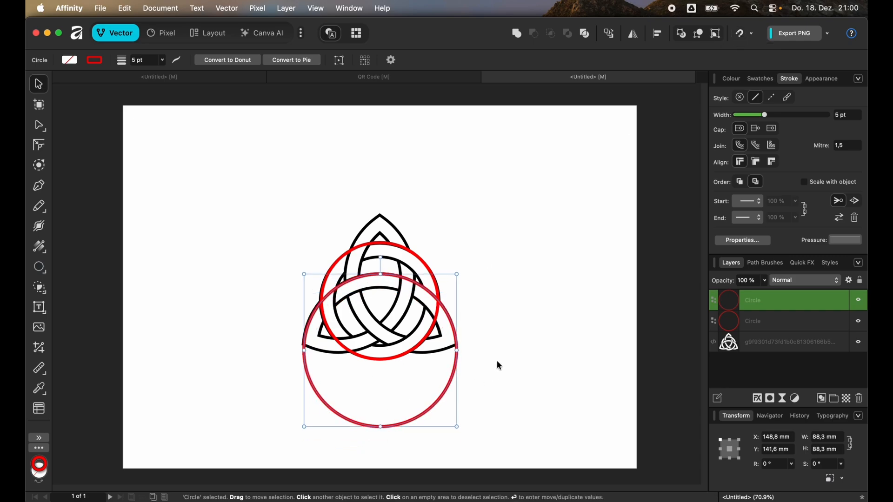
key(super+j)
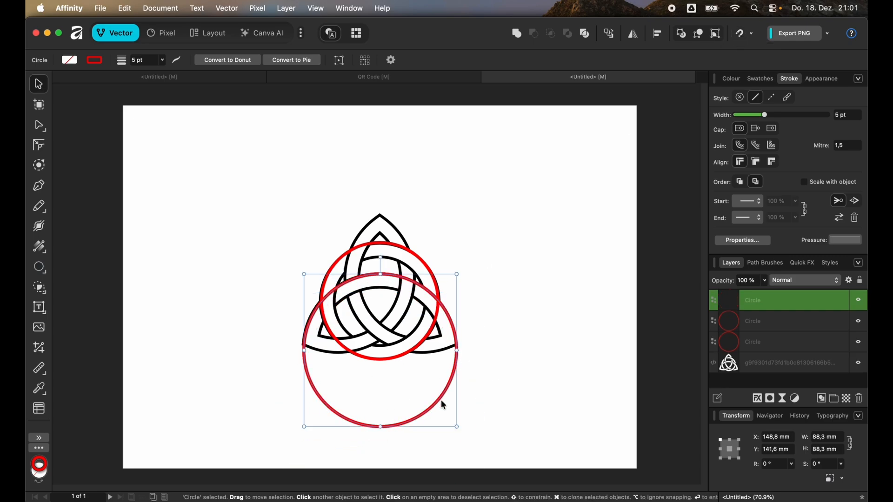
drag(445, 405, 396, 325)
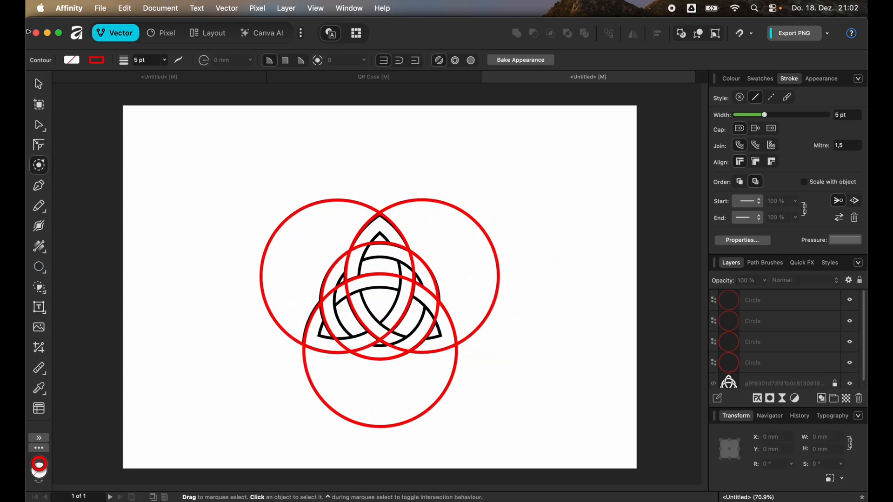
Step: Select all four circles and duplicate them in place
click(37, 85)
drag(198, 149, 588, 461)
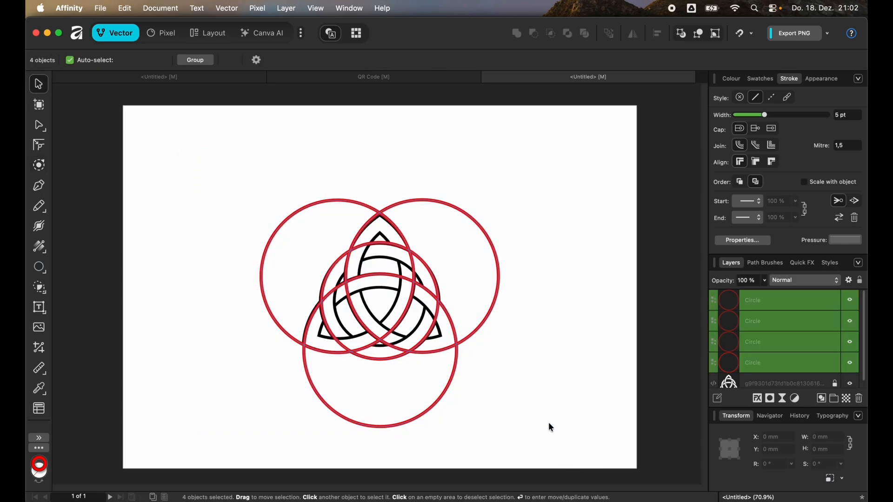
click(348, 332)
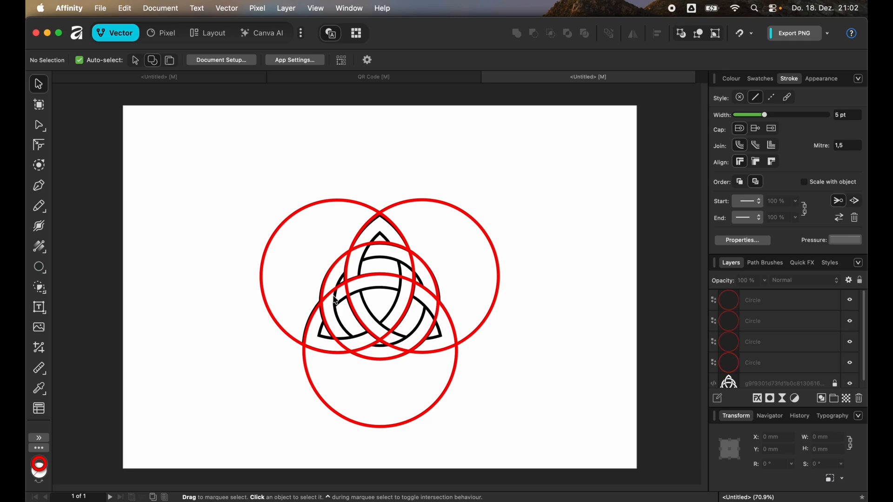
drag(182, 130, 580, 450)
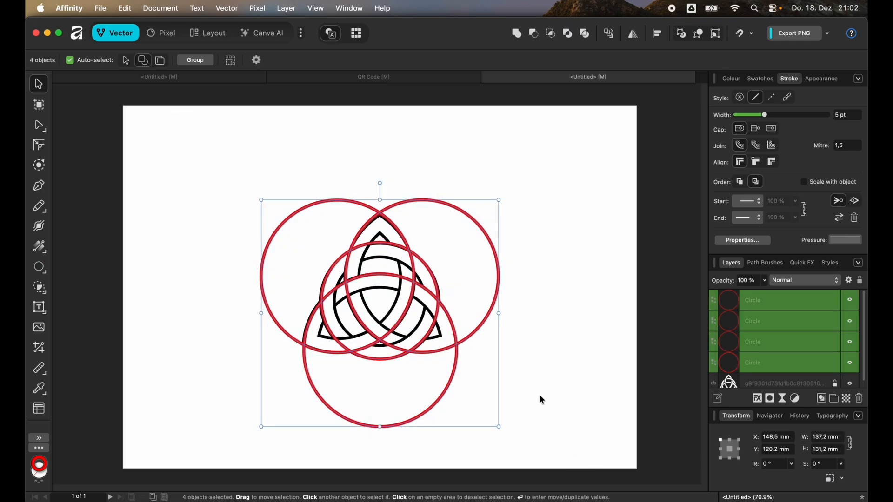
key(super+c)
key(super+v)
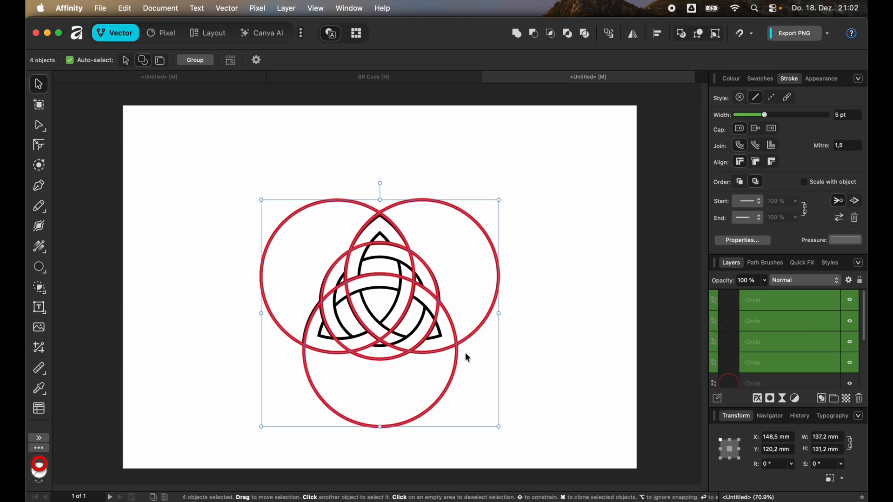
Step: Apply a -7 mm contour offset to the four duplicated circles to form the inner edges of the bands
click(40, 168)
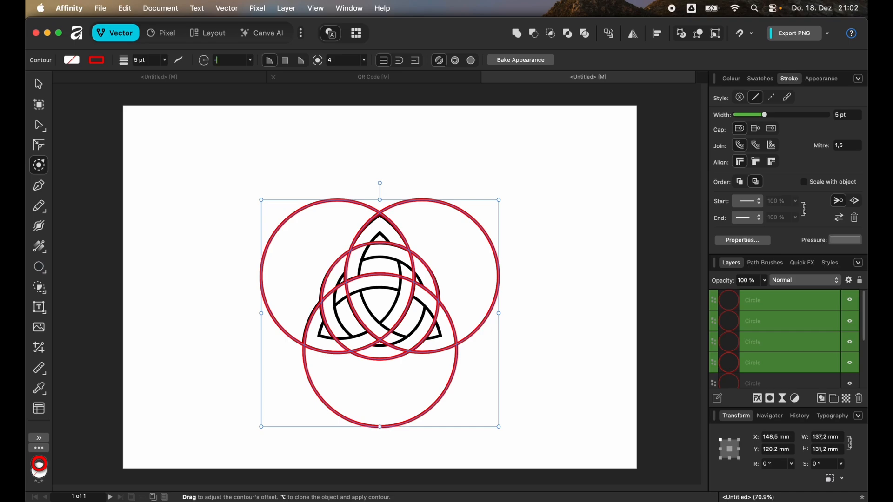
key(Return)
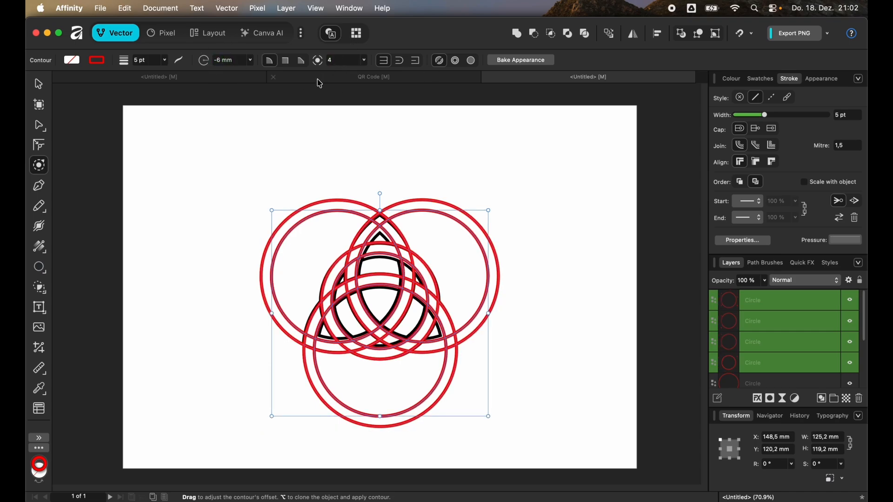
key(BackSpace)
text(7)
key(Return)
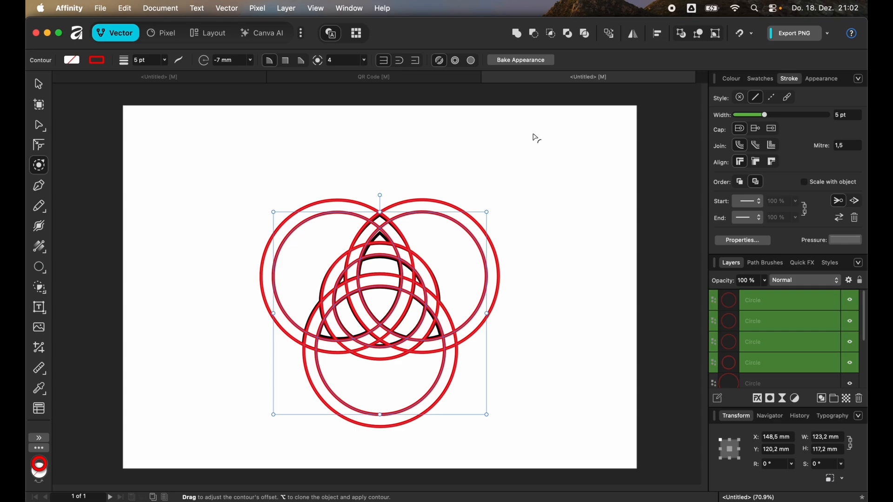
click(536, 140)
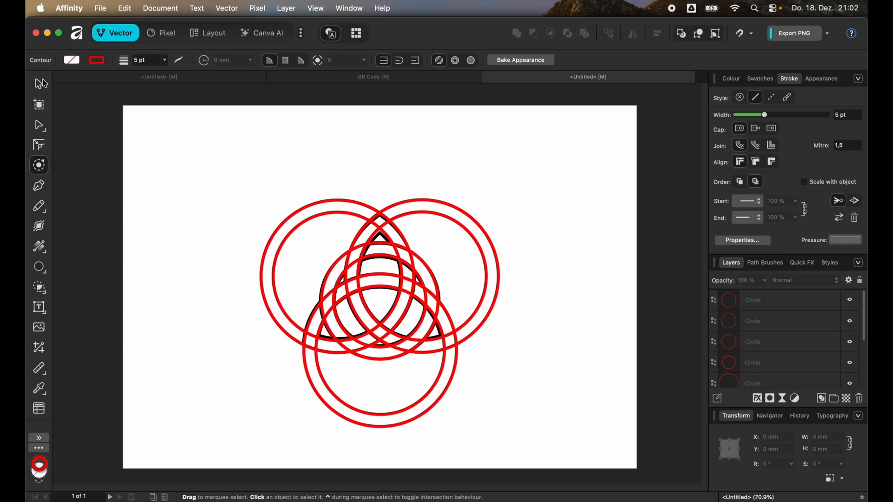
Step: Move the reference knot image away from the circles to the lower-right corner of the page
click(40, 84)
scroll(813, 340, down, 5)
click(835, 377)
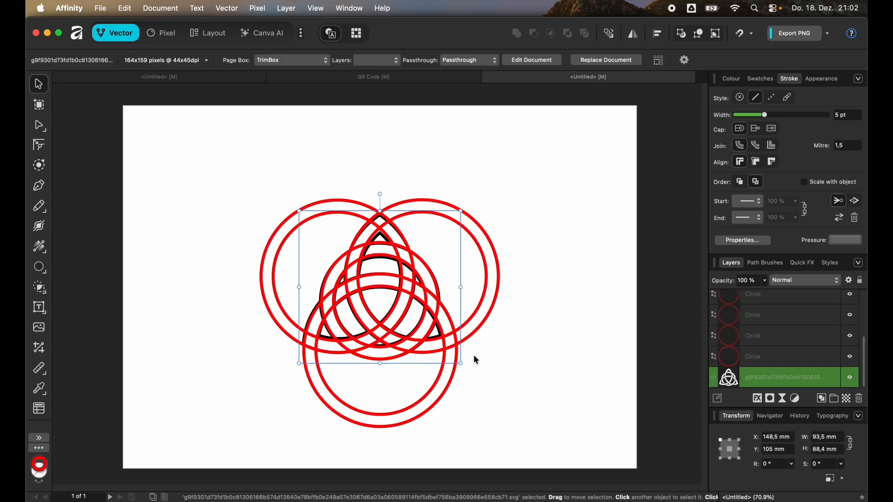
drag(383, 241, 558, 344)
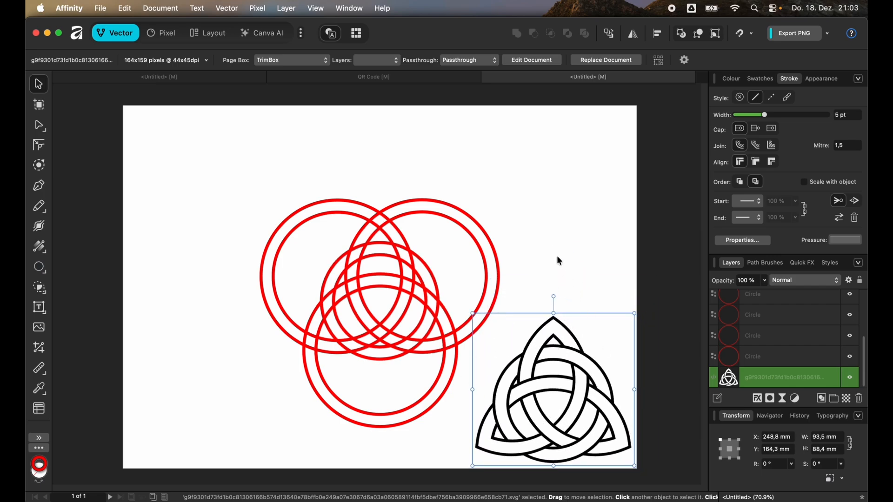
click(554, 191)
Step: Select all eight circles for the Shape Builder, keeping the Freehand drag method and setting clean up to None
drag(205, 184, 528, 438)
shift+click(514, 390)
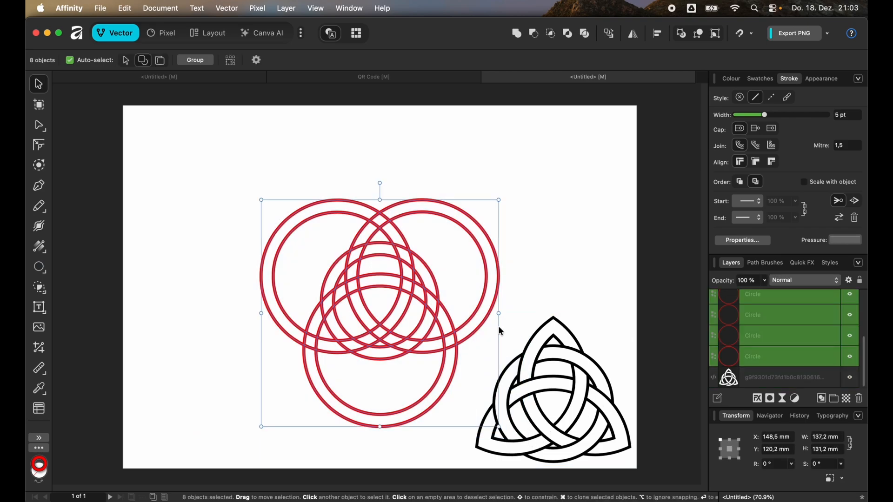
click(39, 289)
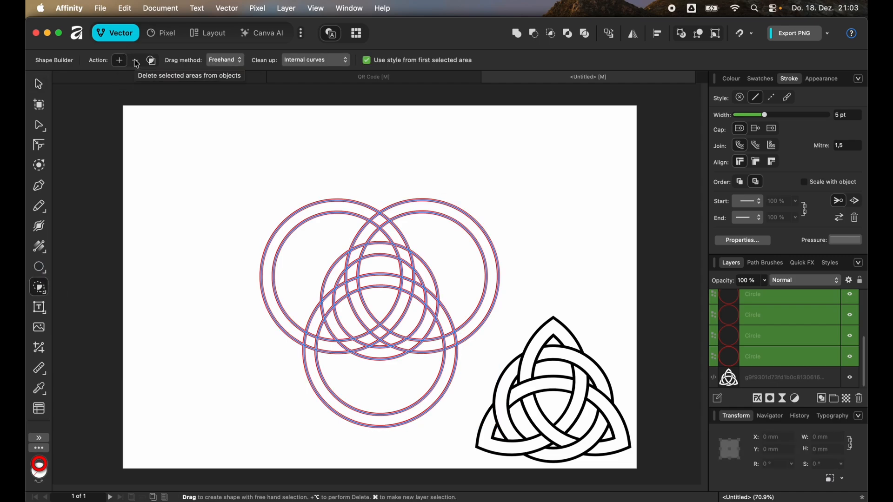
click(232, 61)
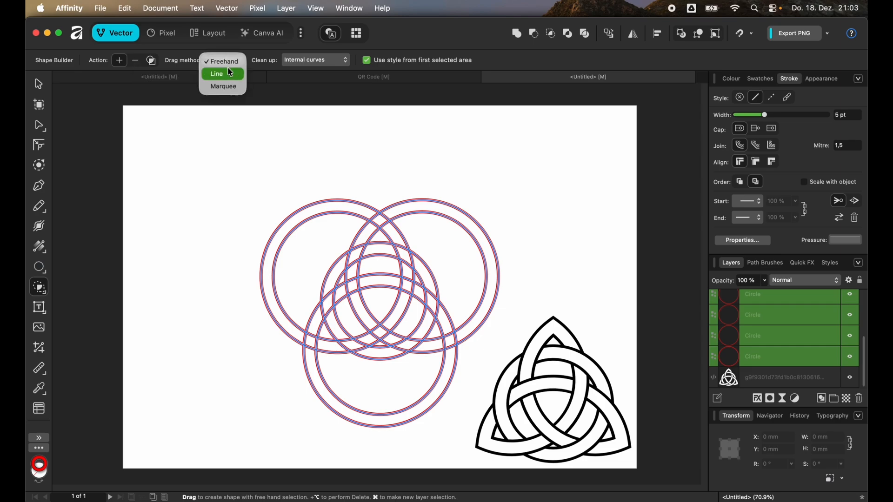
click(228, 65)
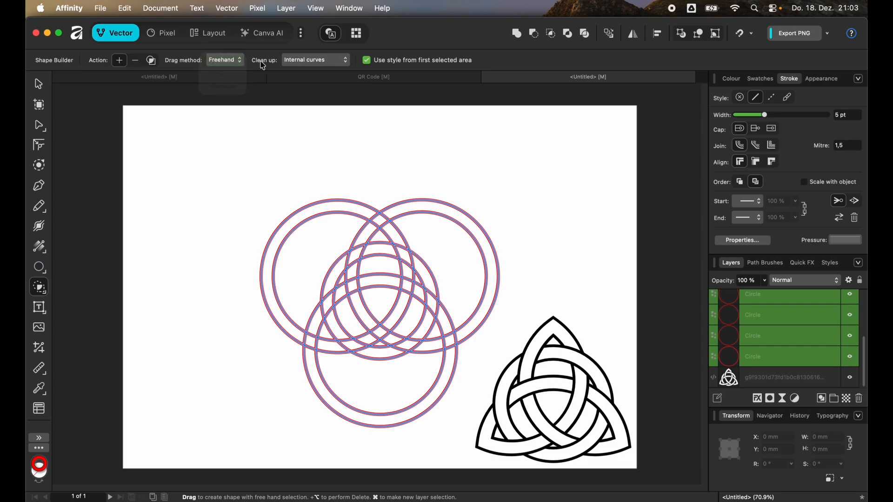
click(325, 62)
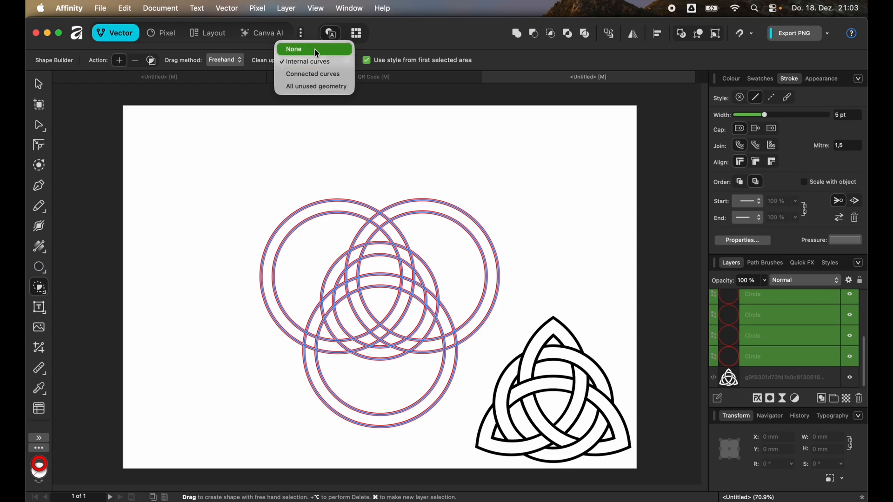
click(317, 50)
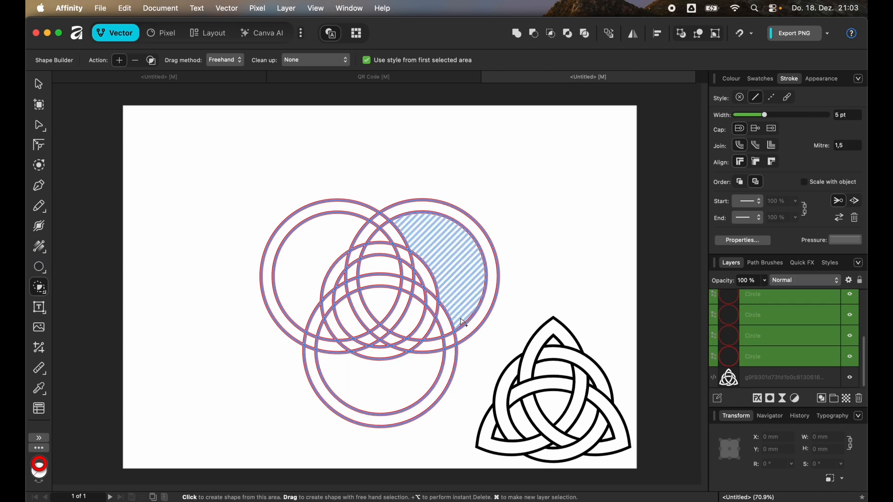
Step: Delete the circle areas lying outside the triangular knot with the Shape Builder
click(135, 61)
drag(231, 313, 294, 292)
mouse_move(379, 176)
mouse_down()
mouse_move(443, 200)
mouse_move(479, 299)
mouse_move(459, 389)
mouse_move(400, 396)
mouse_up()
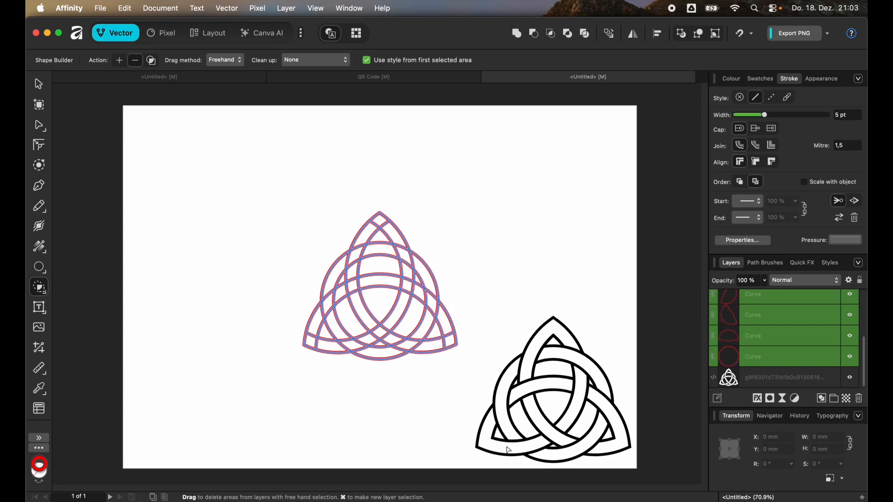
Step: Merge the areas of the central ring into continuous bands wherever it passes over the other strands in the reference
click(120, 63)
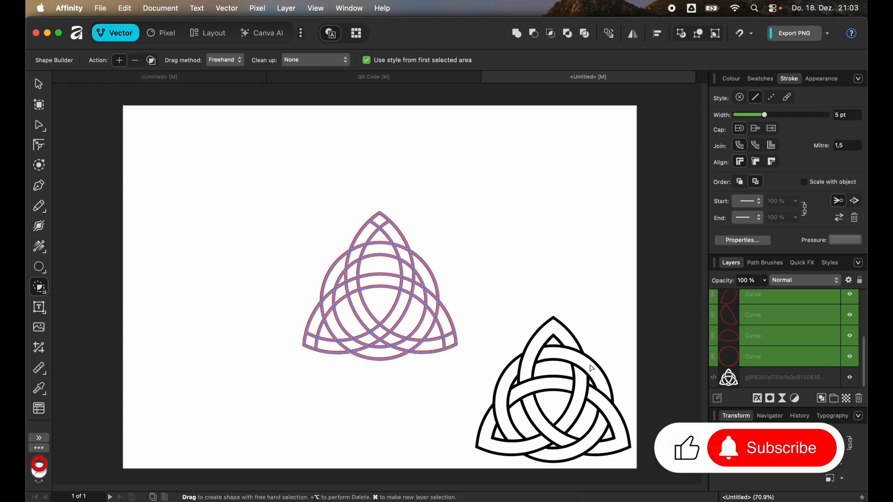
click(337, 330)
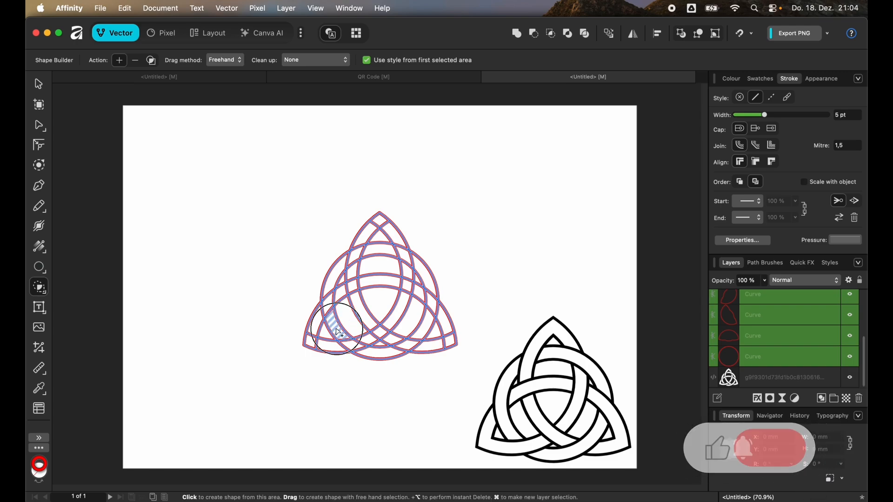
drag(337, 331, 335, 278)
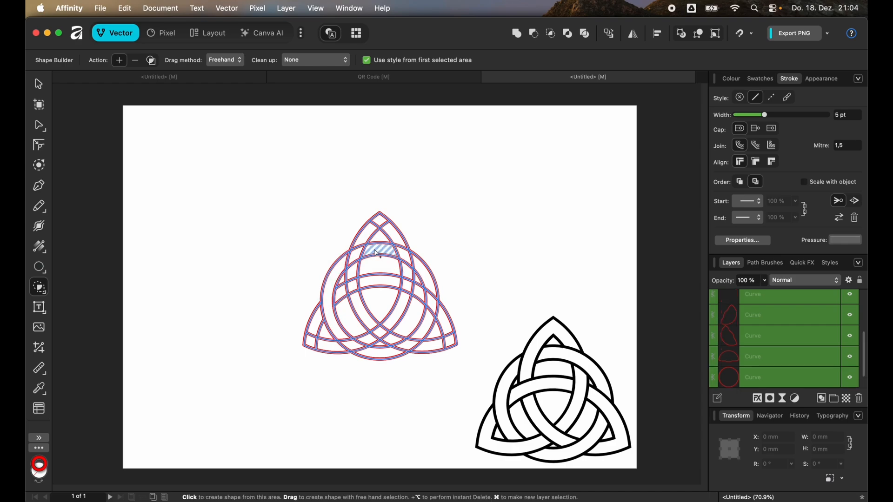
drag(382, 251, 424, 268)
drag(425, 327, 386, 359)
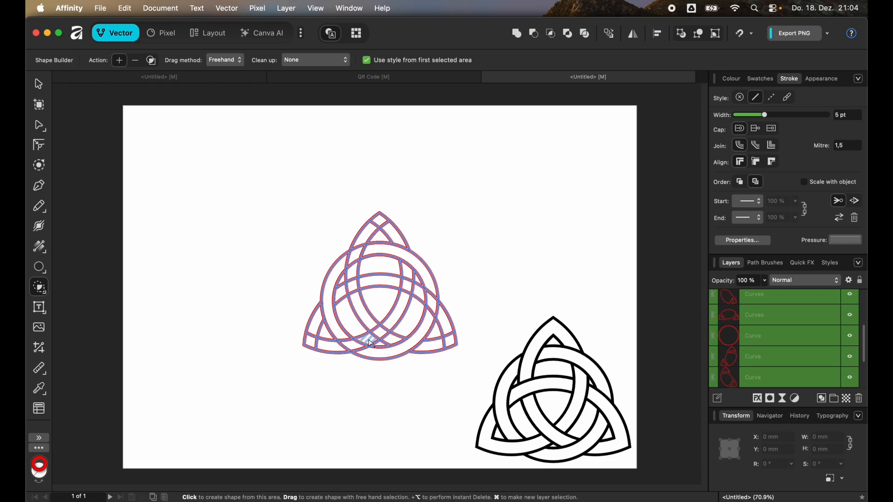
Step: Merge the areas of the three outer strands into continuous bands following the reference's over-under weave, including the knot's pointed corners
mouse_move(373, 343)
mouse_down()
mouse_move(315, 350)
mouse_move(316, 333)
mouse_up()
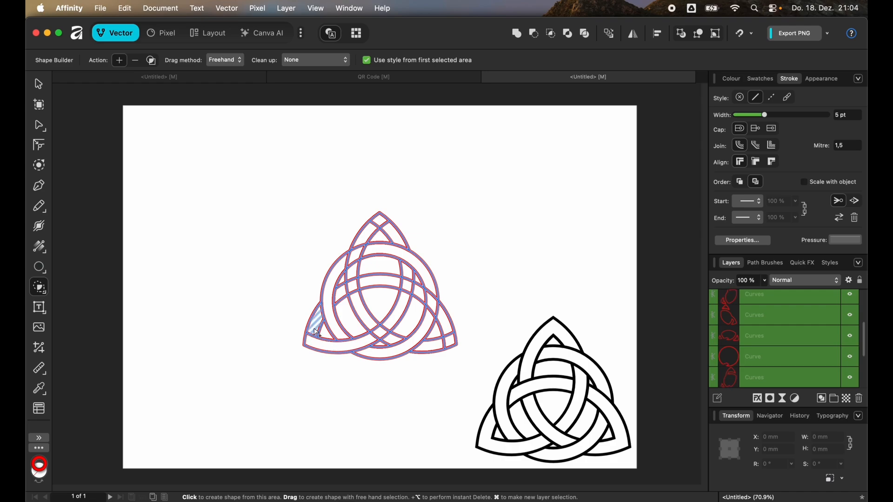
drag(315, 331, 313, 340)
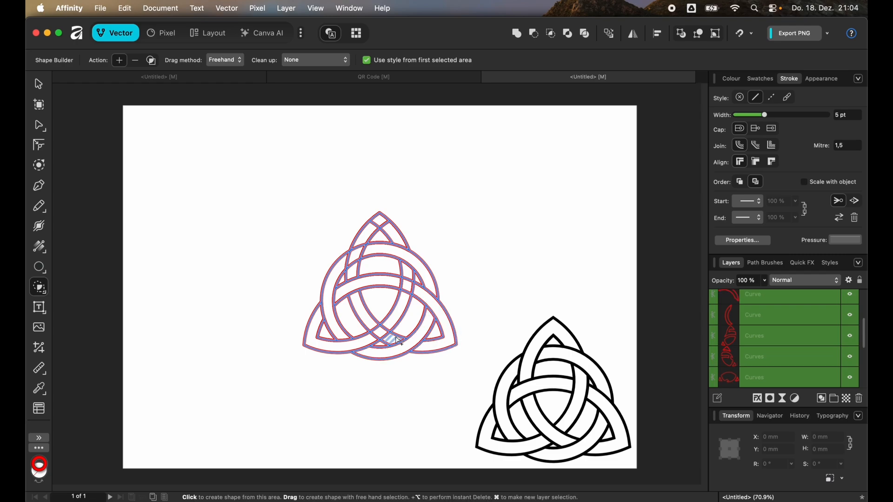
mouse_move(354, 271)
mouse_down()
mouse_move(396, 234)
mouse_move(382, 220)
mouse_move(361, 223)
mouse_move(389, 228)
mouse_move(379, 221)
mouse_up()
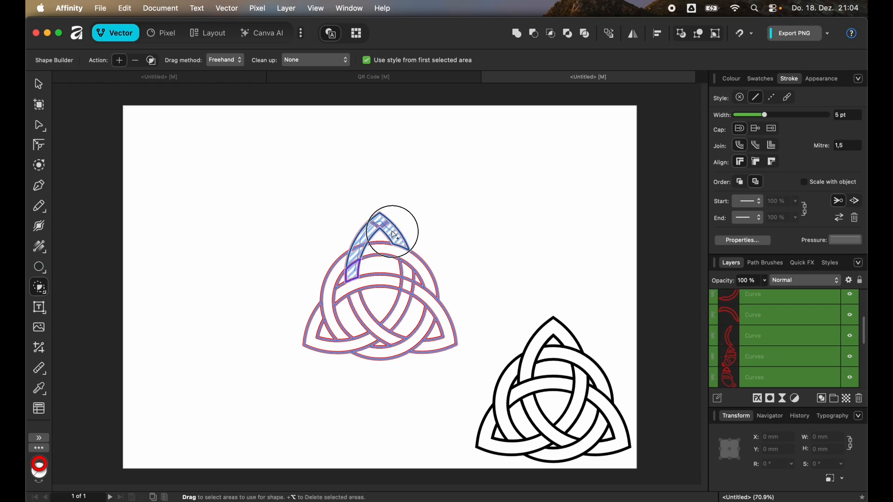
click(397, 237)
drag(408, 274, 400, 307)
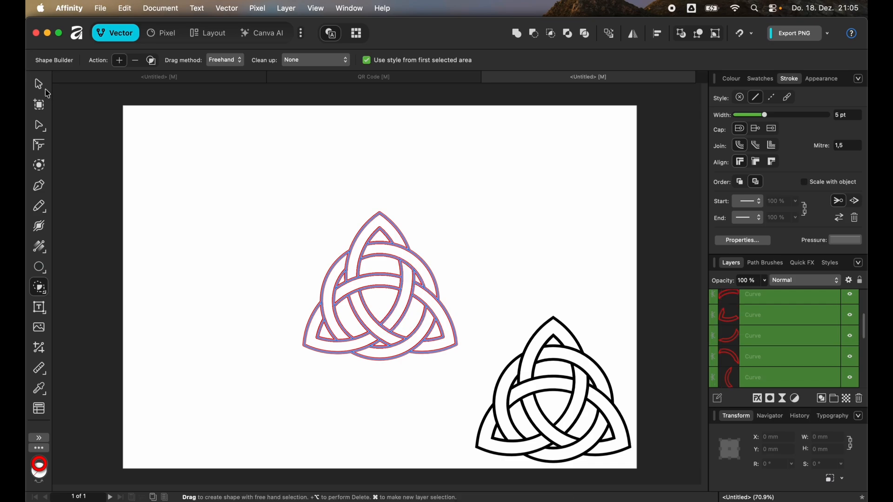
click(41, 86)
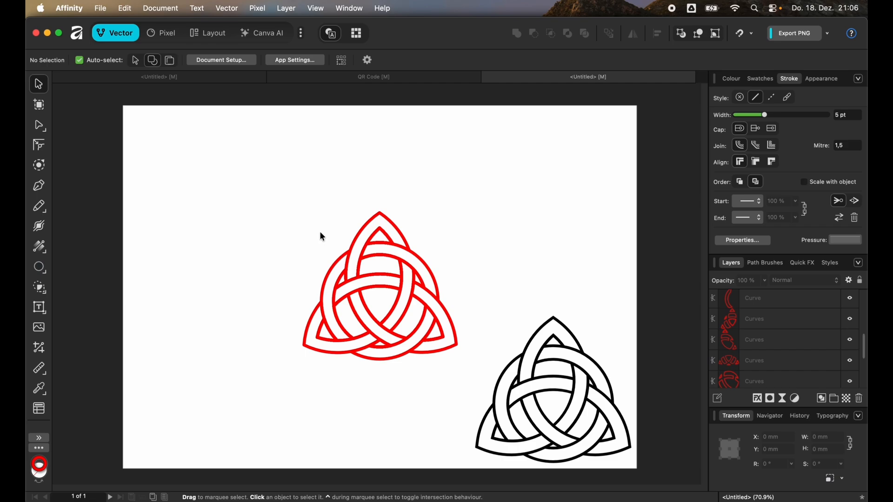
Step: Delete the eight leftover Curves layers between the knot's individual Curve pieces and the reference image, keeping the reference
scroll(794, 316, down, 3)
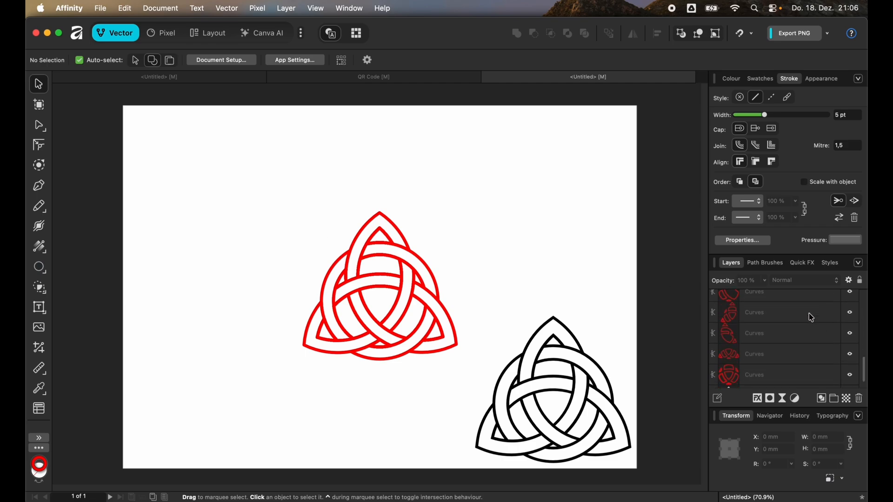
scroll(790, 310, up, 5)
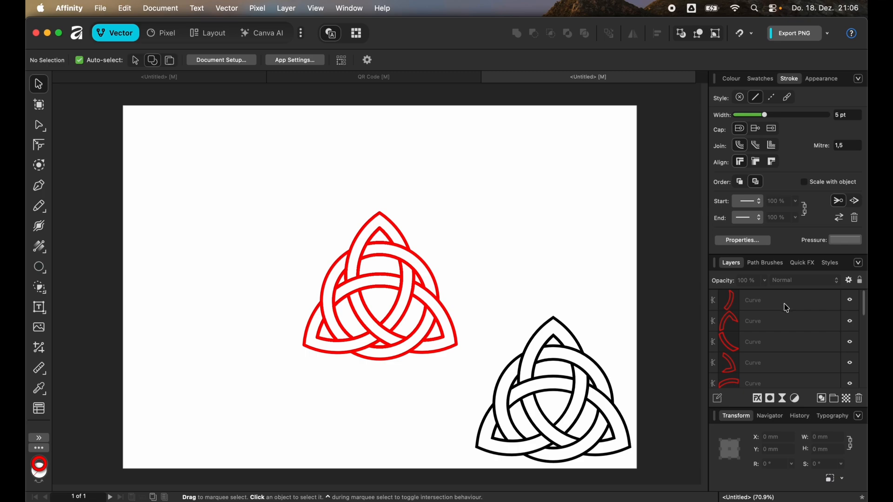
scroll(786, 309, down, 4)
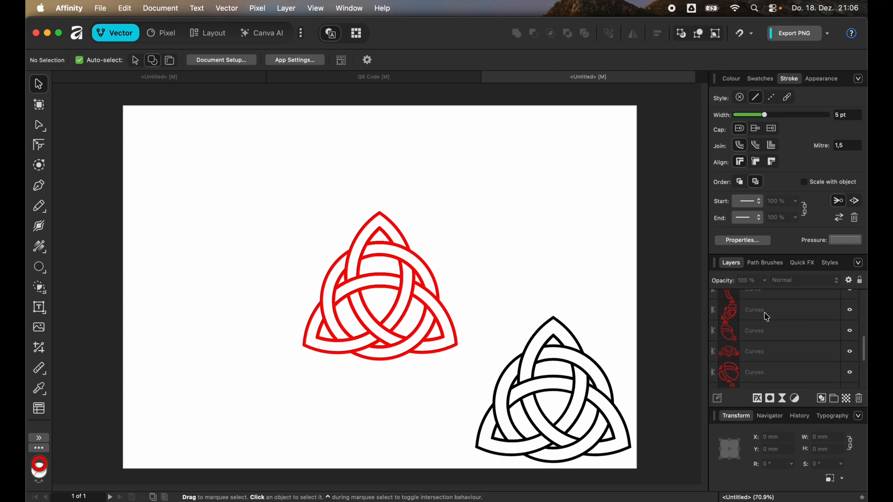
scroll(767, 318, up, 1)
click(772, 326)
scroll(772, 342, down, 5)
shift+click(776, 360)
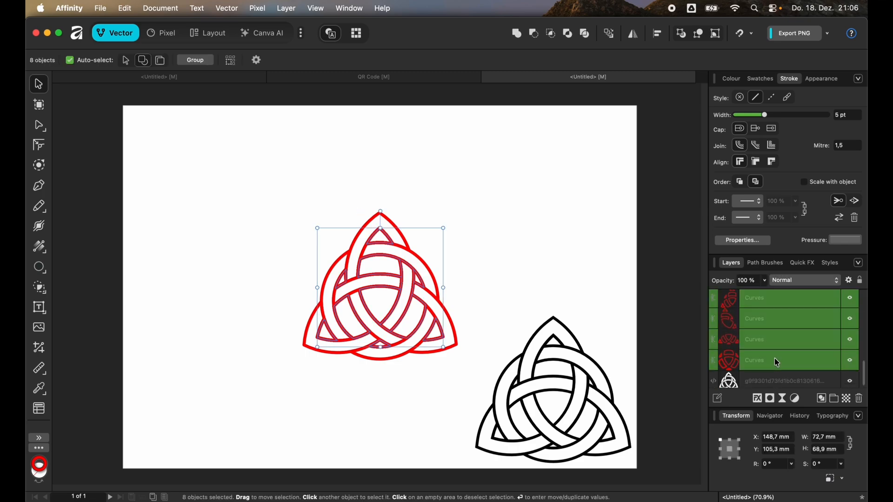
click(781, 381)
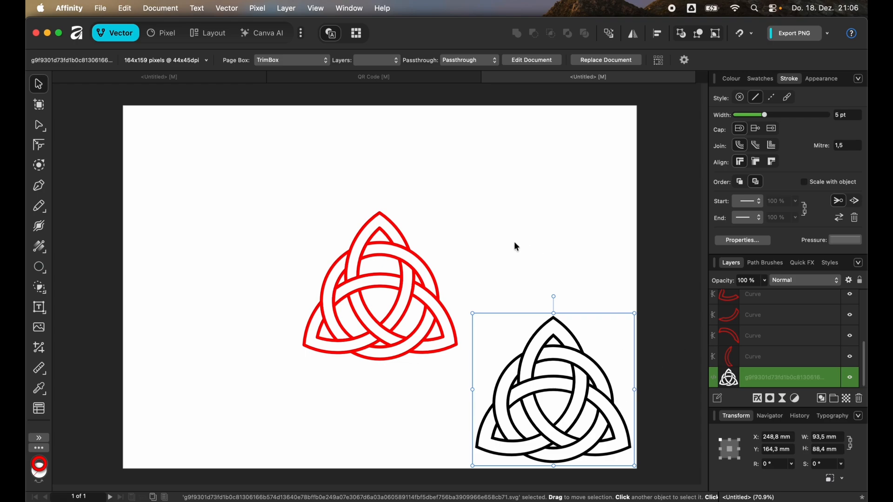
scroll(807, 342, up, 2)
click(350, 189)
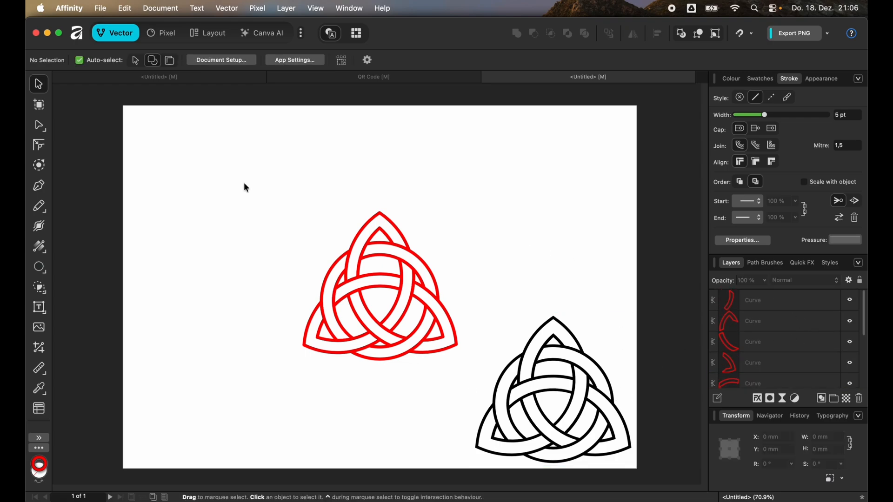
Step: Select all nine remaining pieces of the red knot for the Shape Builder and open its clean up options
drag(200, 179, 456, 377)
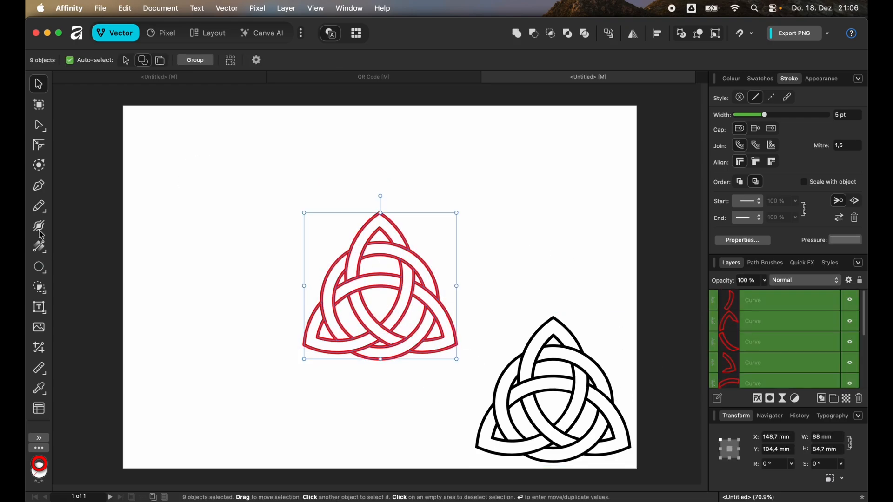
click(40, 288)
click(343, 62)
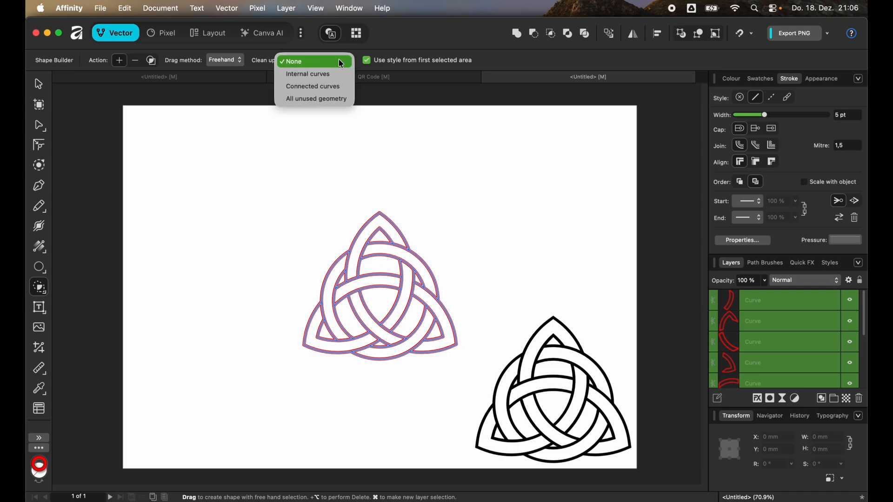